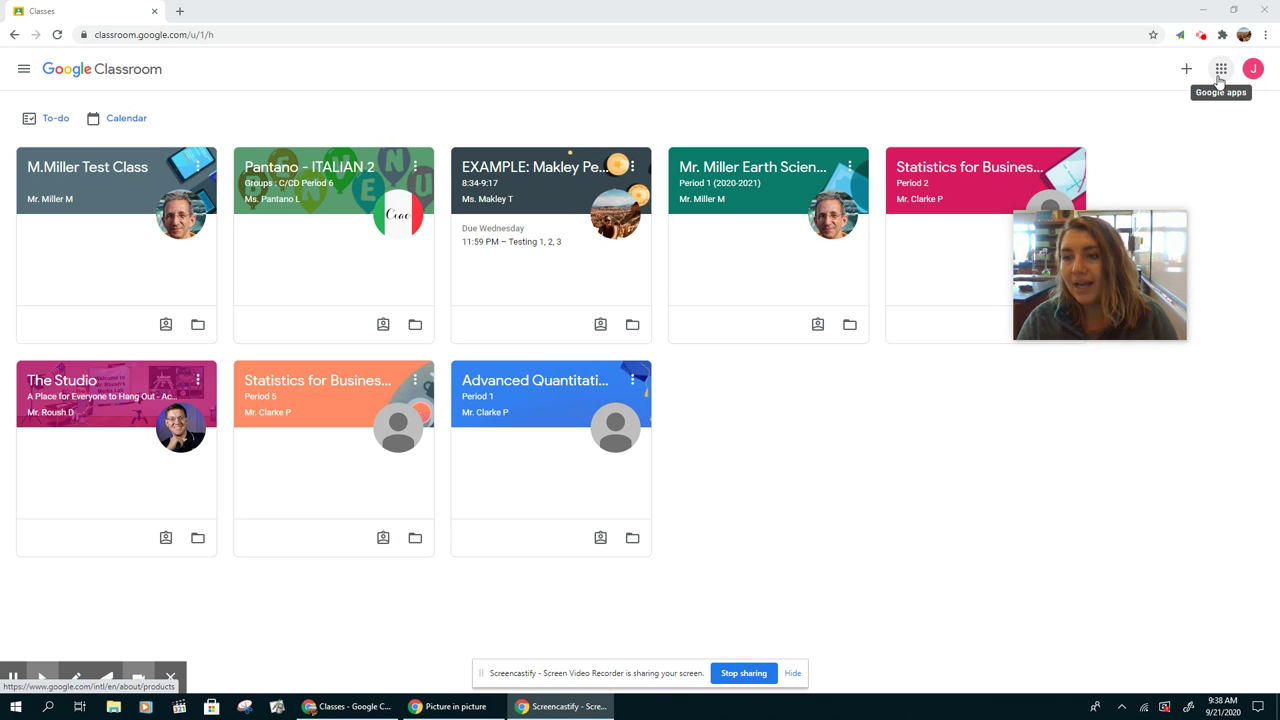
# Step: Show the list of Google apps to see where Classroom is found
pyautogui.click(1220, 70)
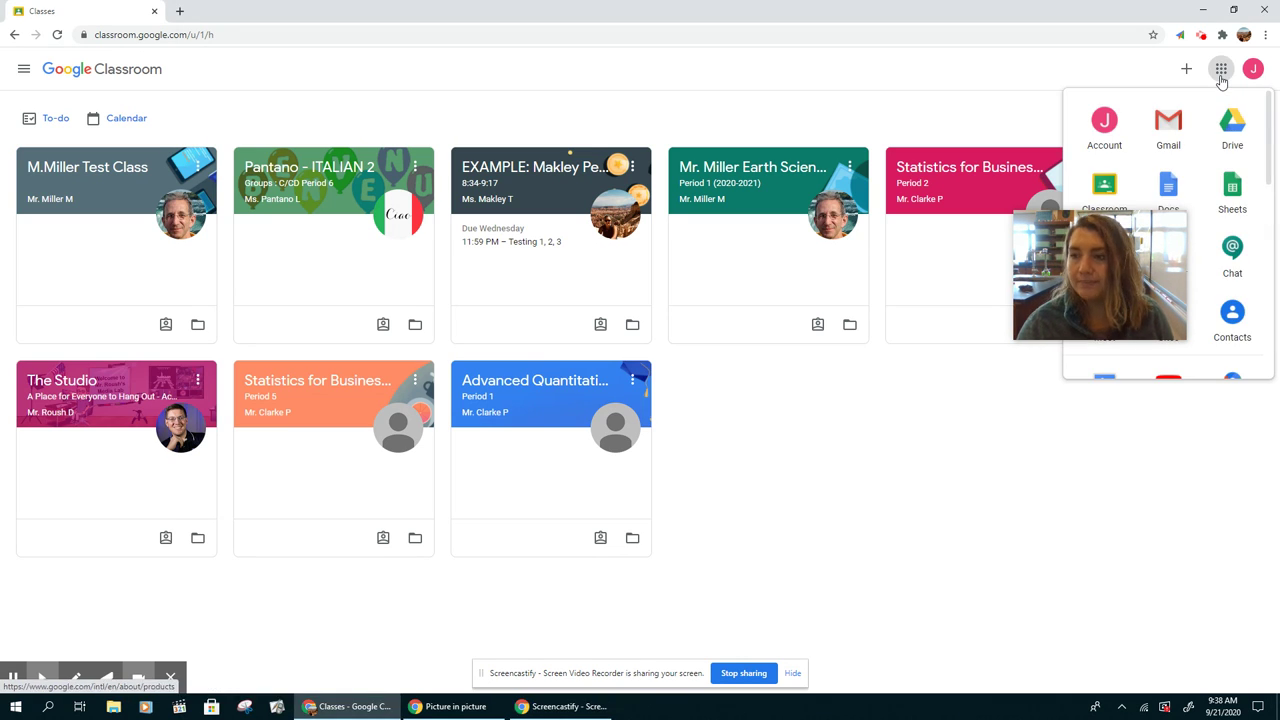
pyautogui.click(1221, 72)
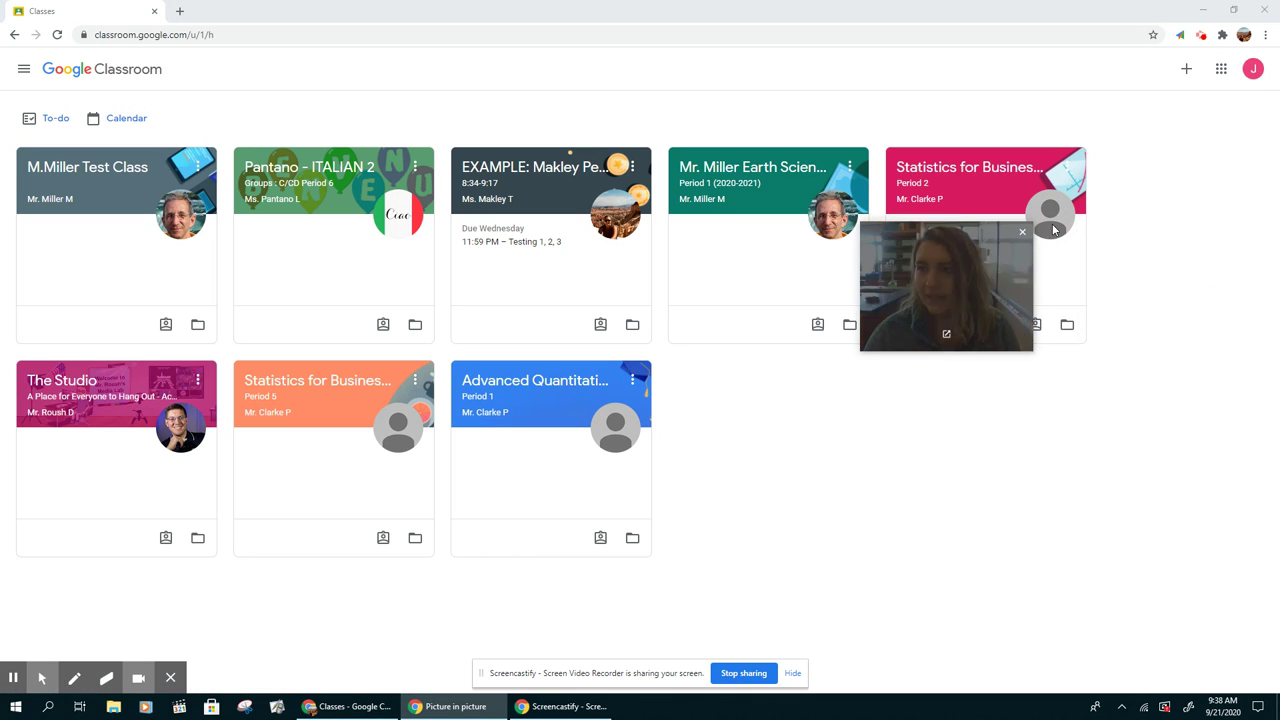
pyautogui.click(1222, 72)
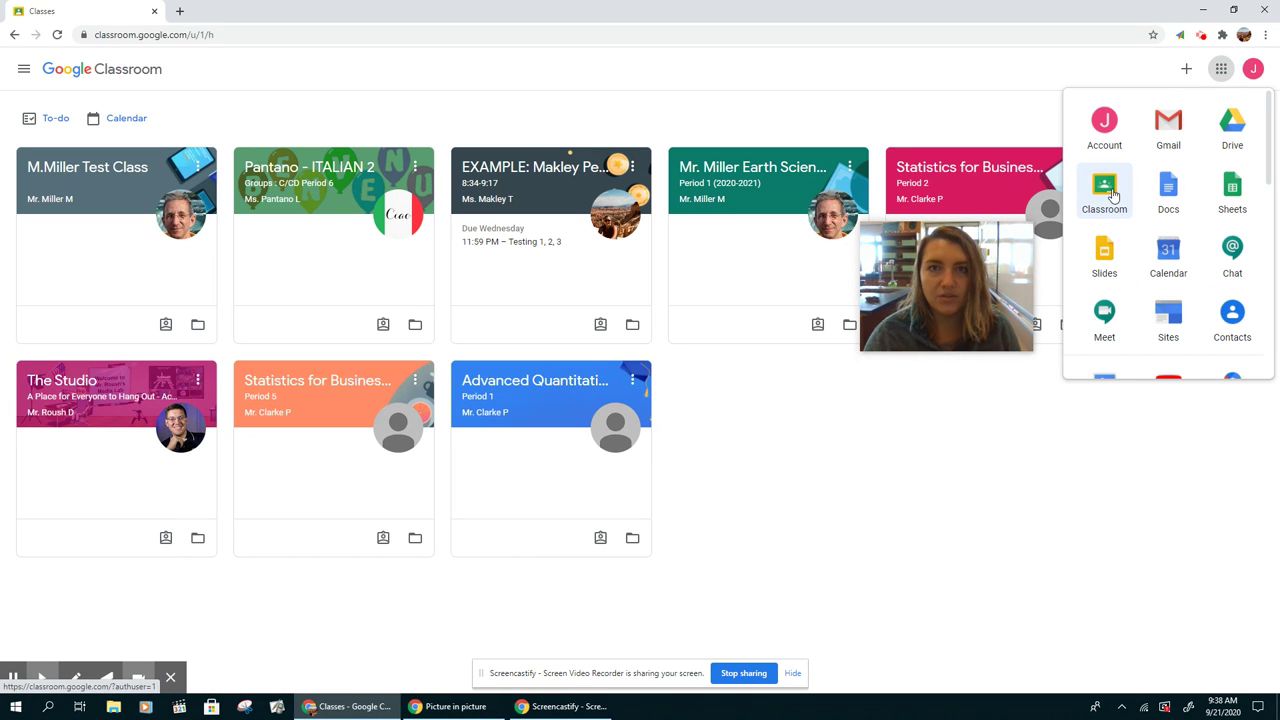
pyautogui.moveTo(948, 297); pyautogui.dragTo(1090, 233)
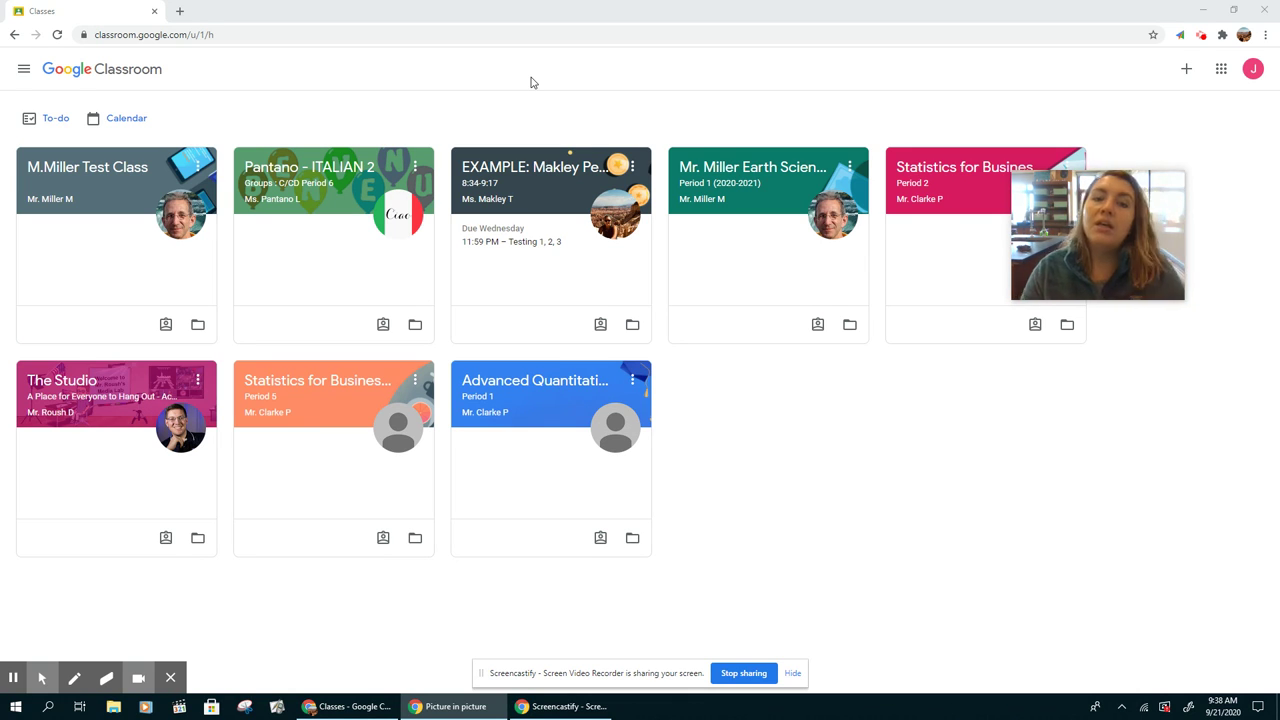
# Step: Open the example Period 1 class, try its Meet link and close the meeting page
pyautogui.click(570, 172)
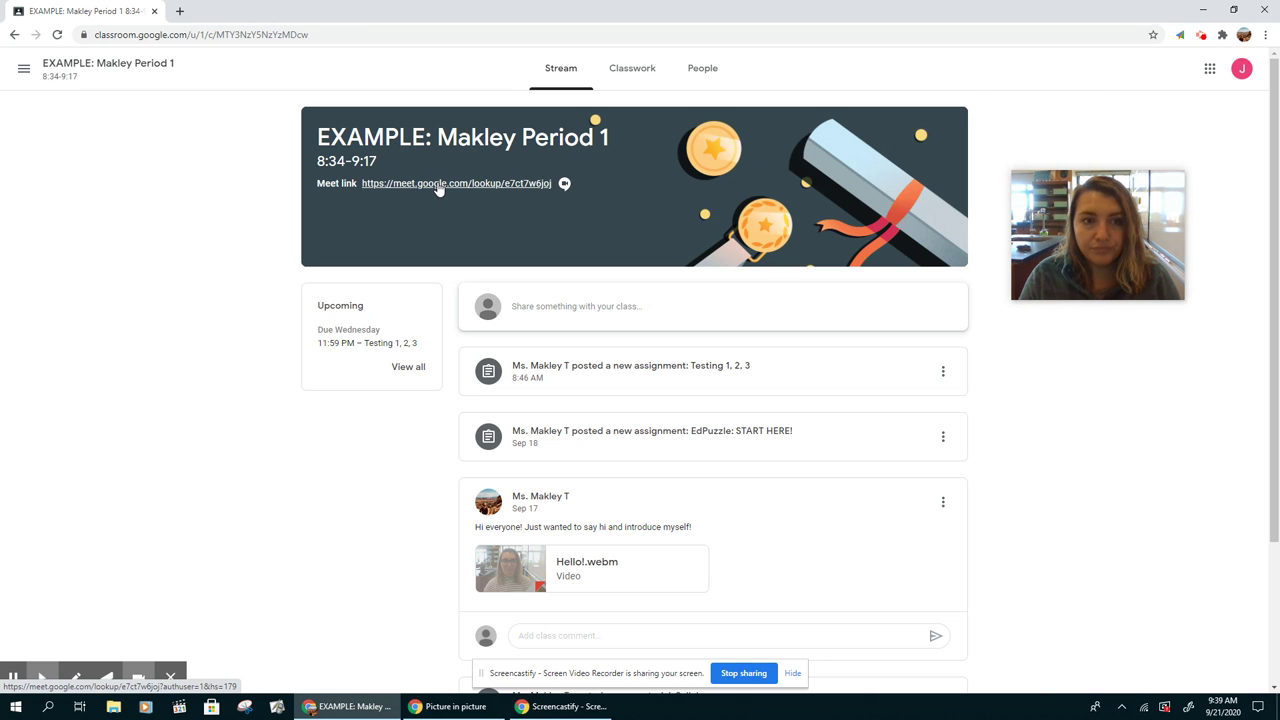
pyautogui.click(438, 186)
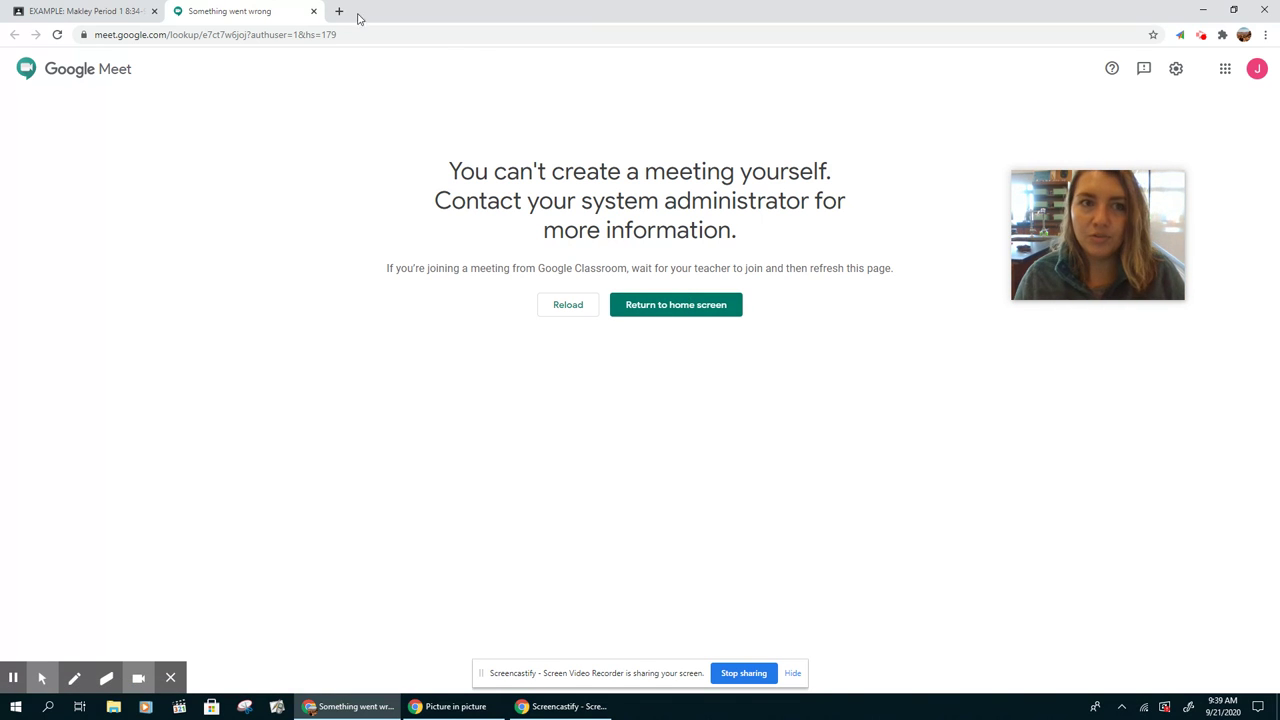
pyautogui.click(314, 11)
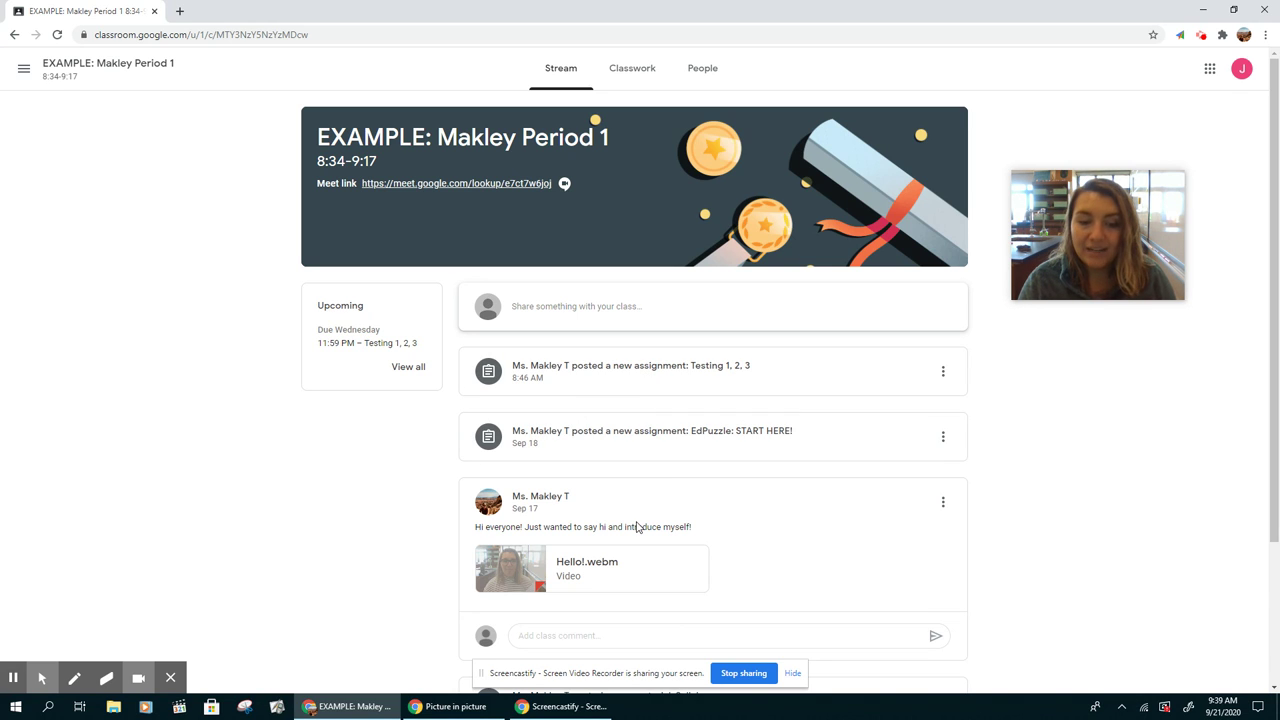
# Step: Look over the class stream and view the form for sharing a post with the class, leaving it without posting
pyautogui.scroll(-1, 636, 527)
pyautogui.scroll(1, 634, 526)
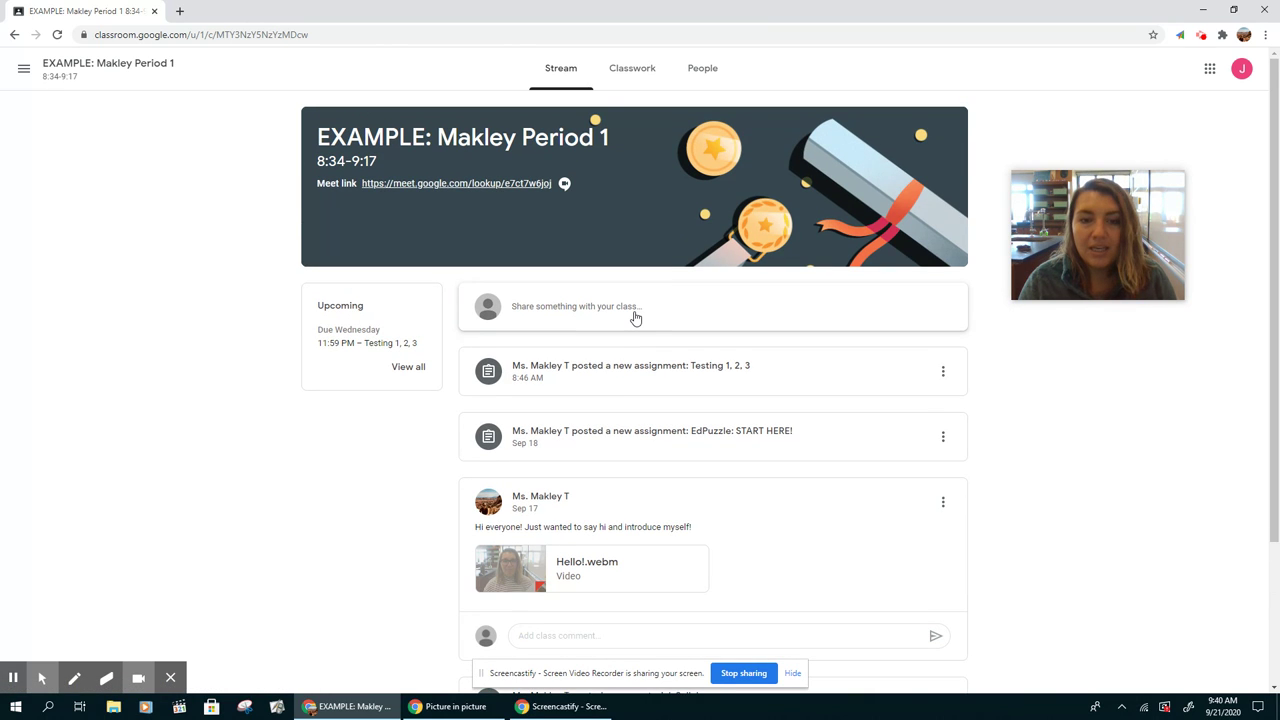
pyautogui.click(634, 317)
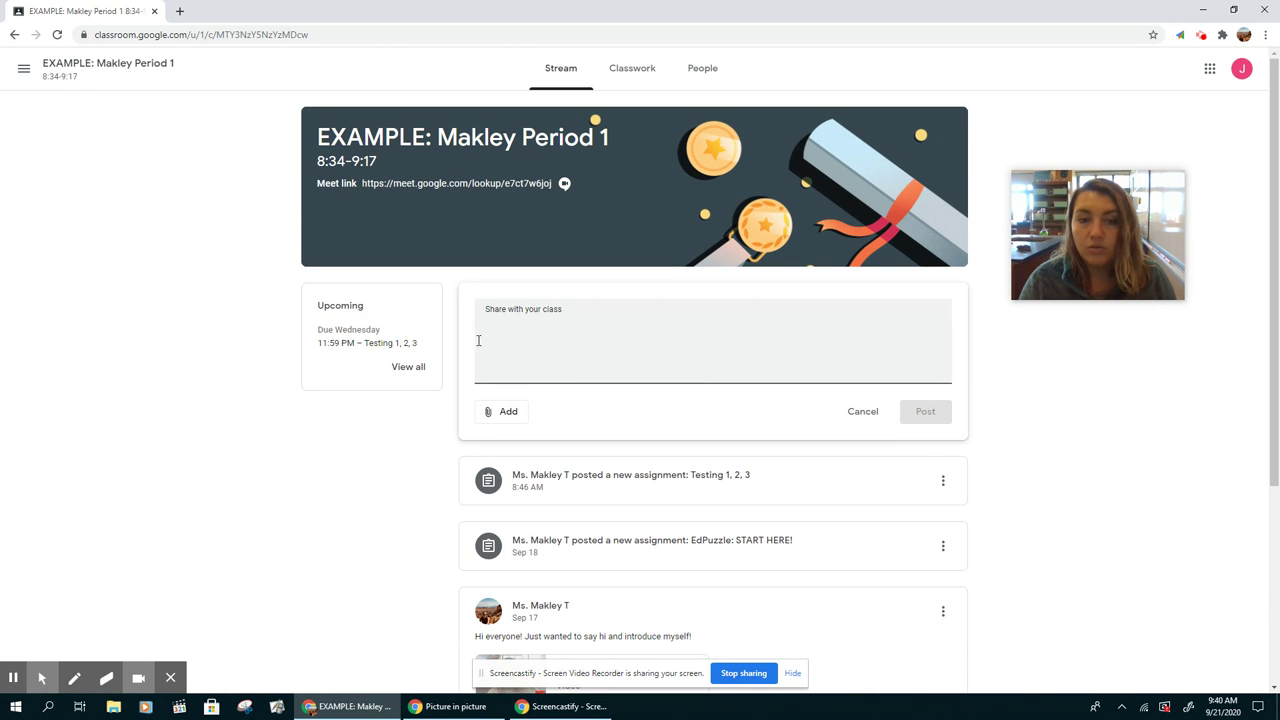
pyautogui.click(868, 411)
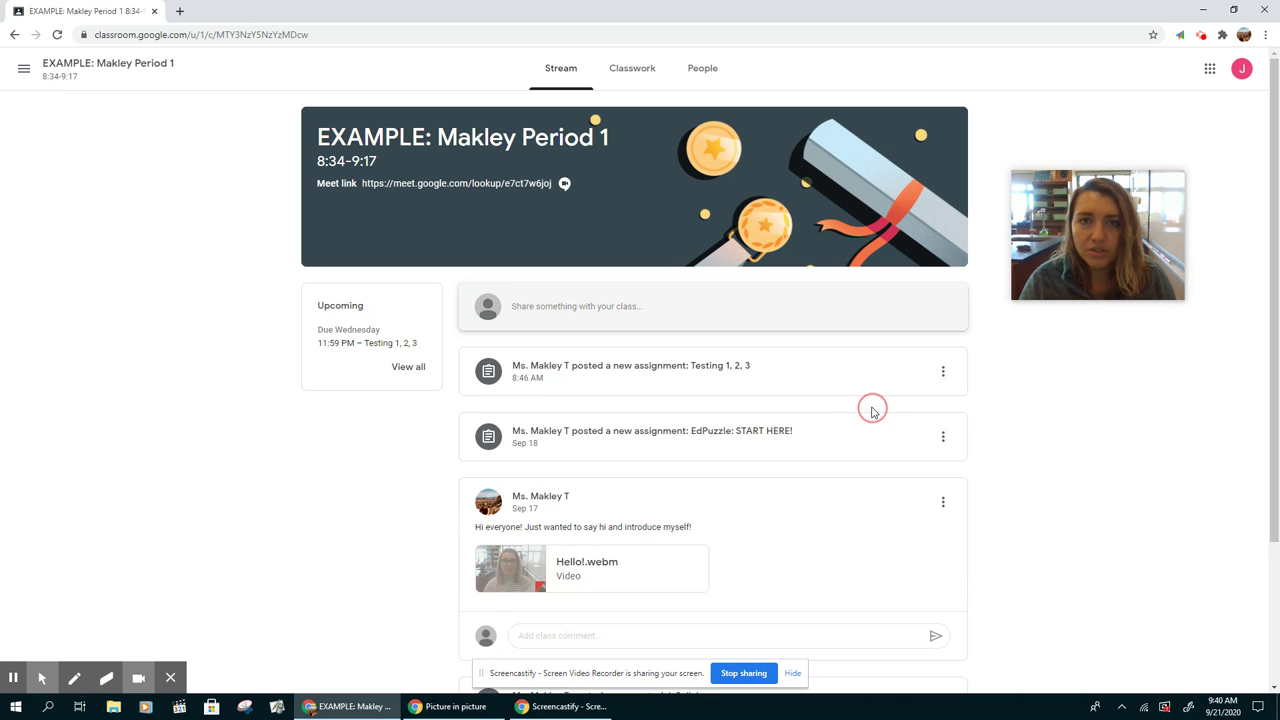
# Step: Open the "Testing 1, 2, 3" assignment in the class's classwork and open its attached Google Doc
pyautogui.click(639, 80)
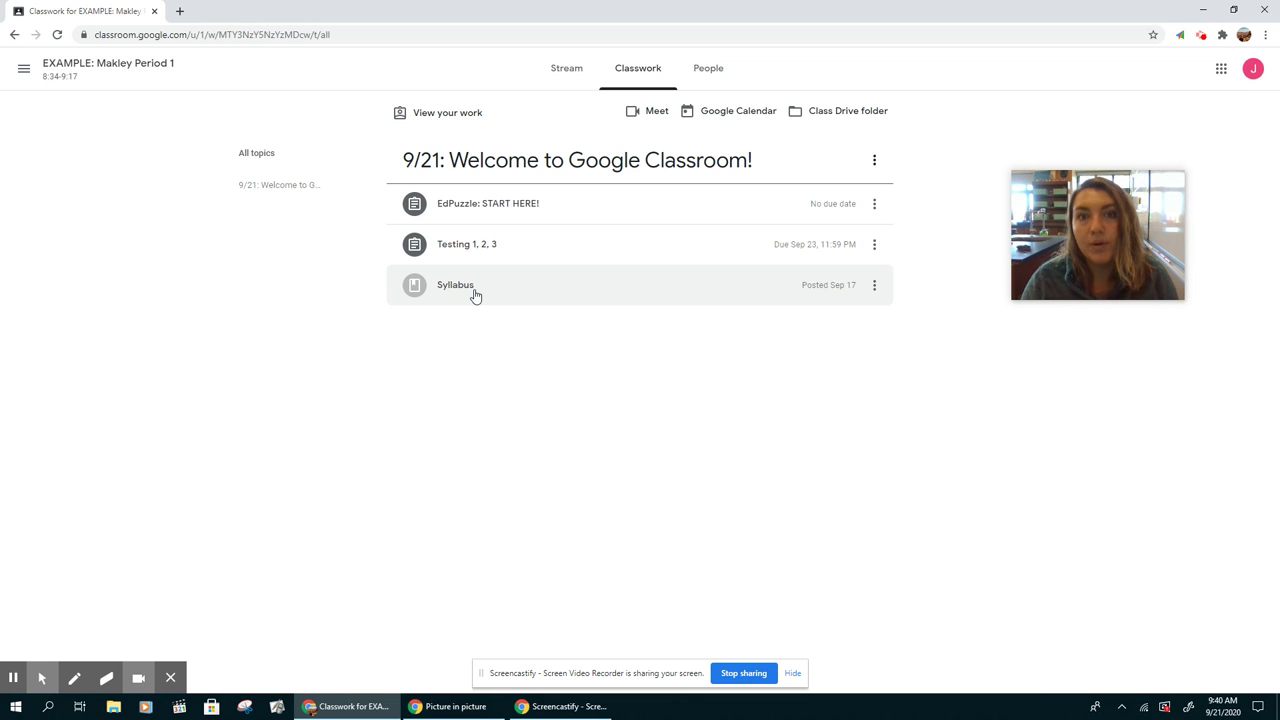
pyautogui.click(520, 253)
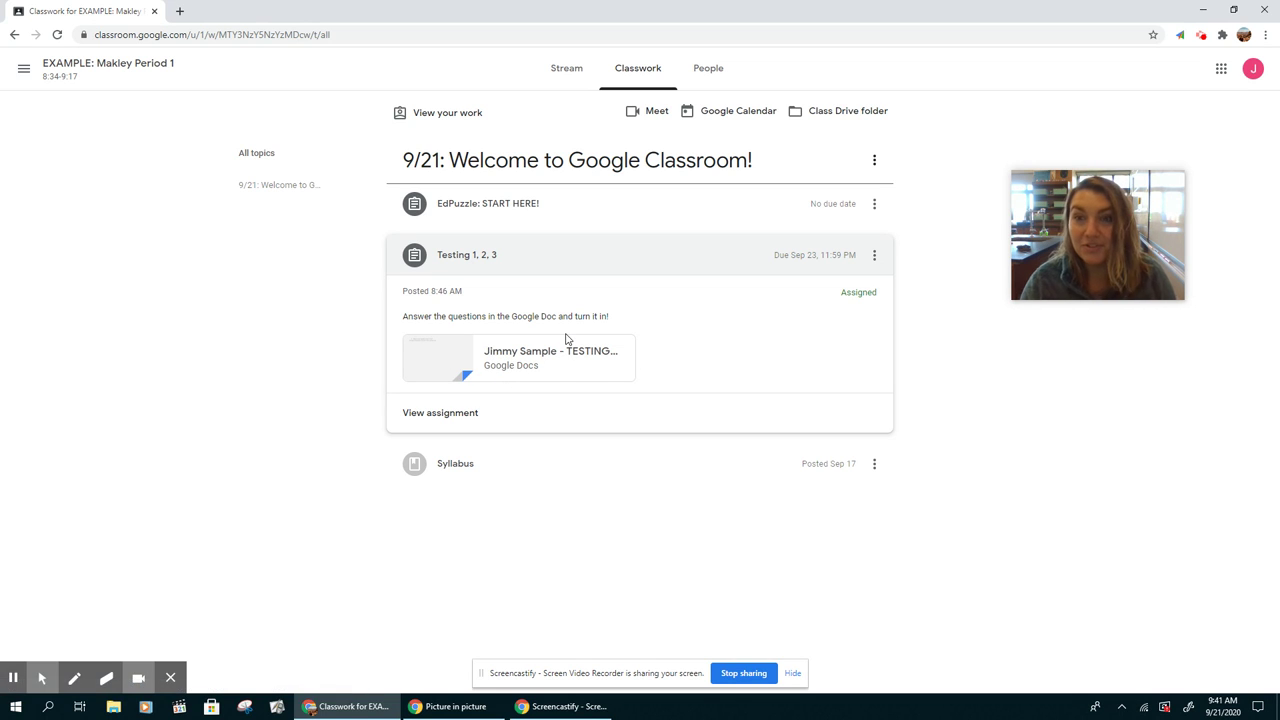
pyautogui.click(509, 365)
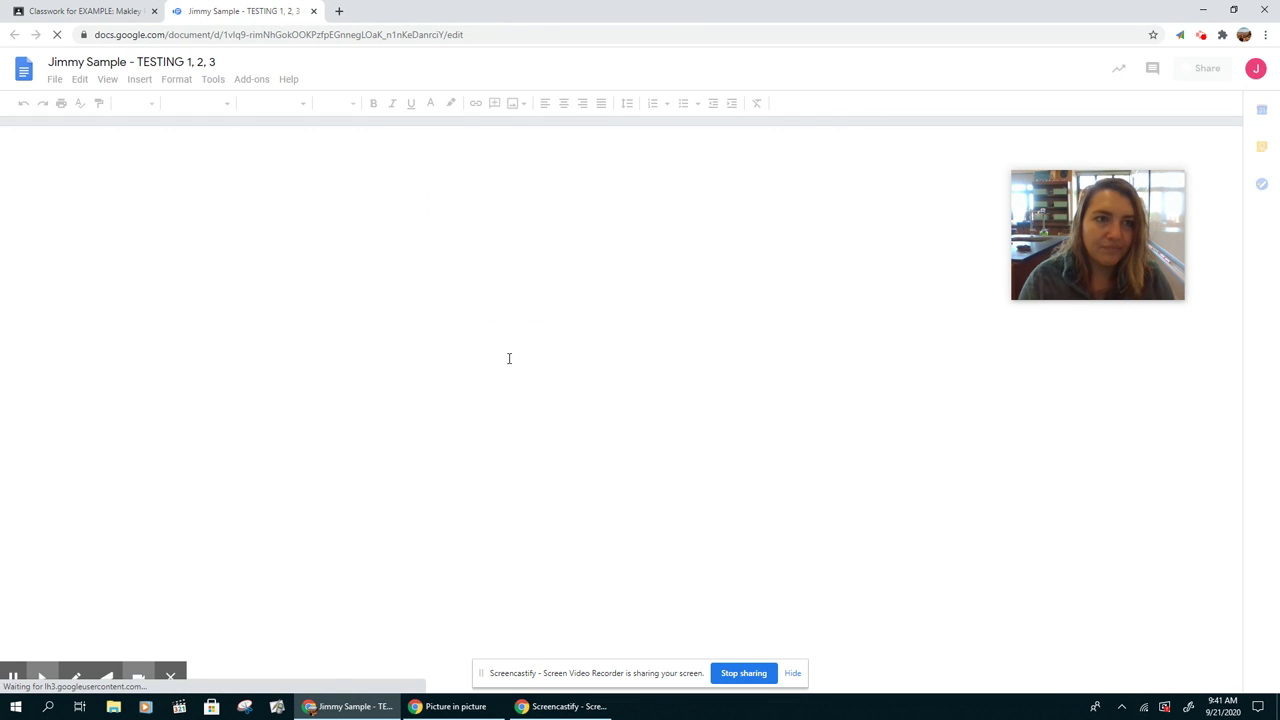
# Step: Try adding placeholder text after the "Green" answer to question 1 and remove it again
pyautogui.click(412, 213)
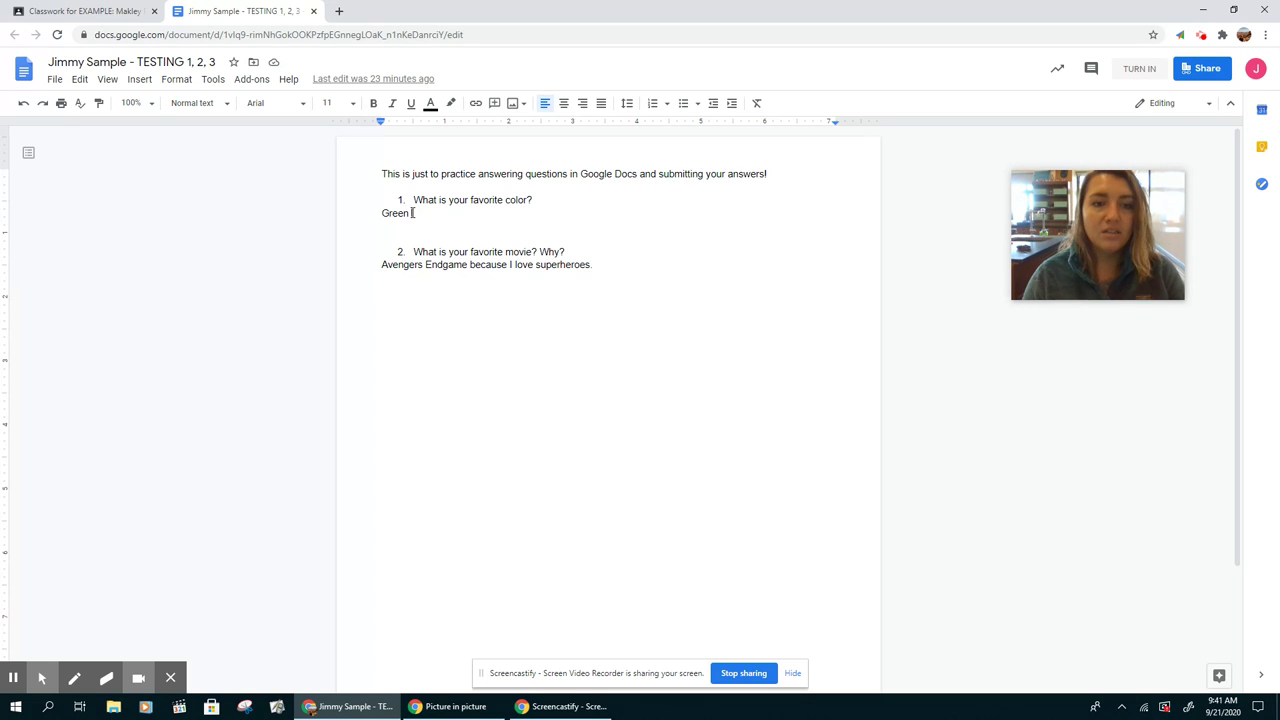
pyautogui.write('gdgdgdg')
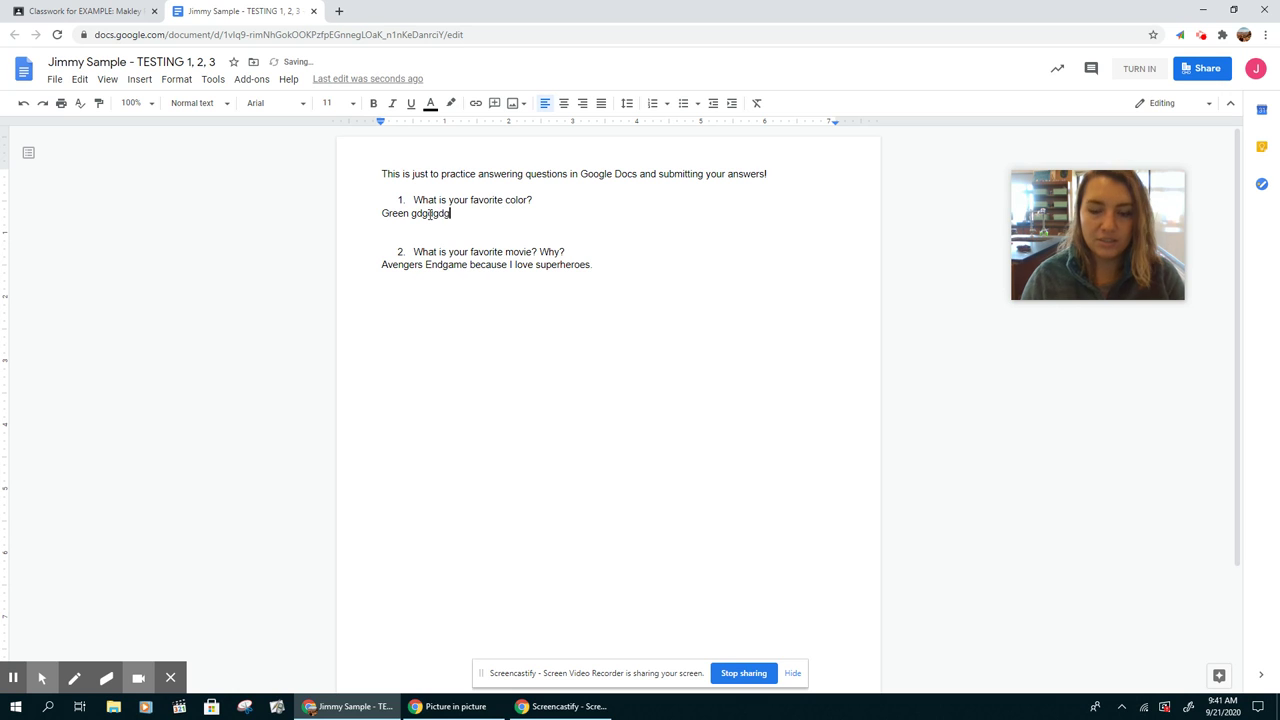
pyautogui.press('BackSpace')
pyautogui.press('BackSpace')
pyautogui.press('BackSpace')
pyautogui.press('BackSpace')
pyautogui.press('BackSpace')
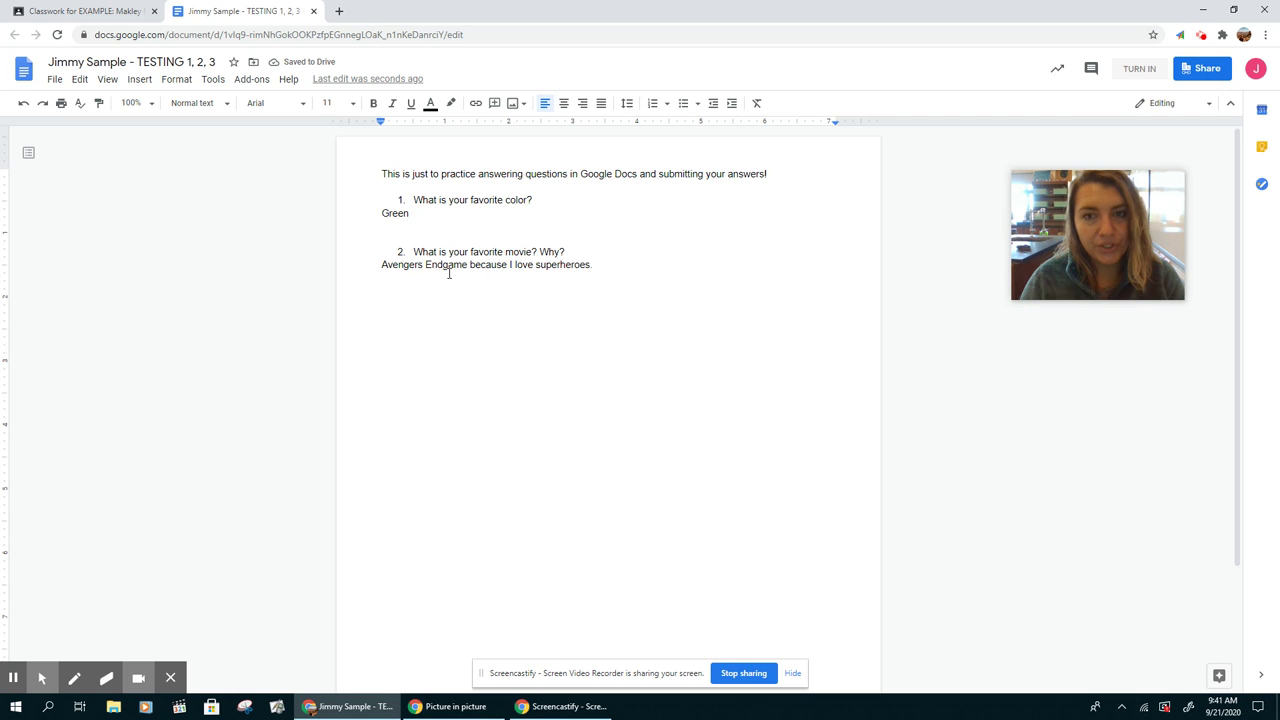
# Step: Go over the answers to both questions and start turning in the assignment from the document
pyautogui.click(620, 276)
pyautogui.click(550, 218)
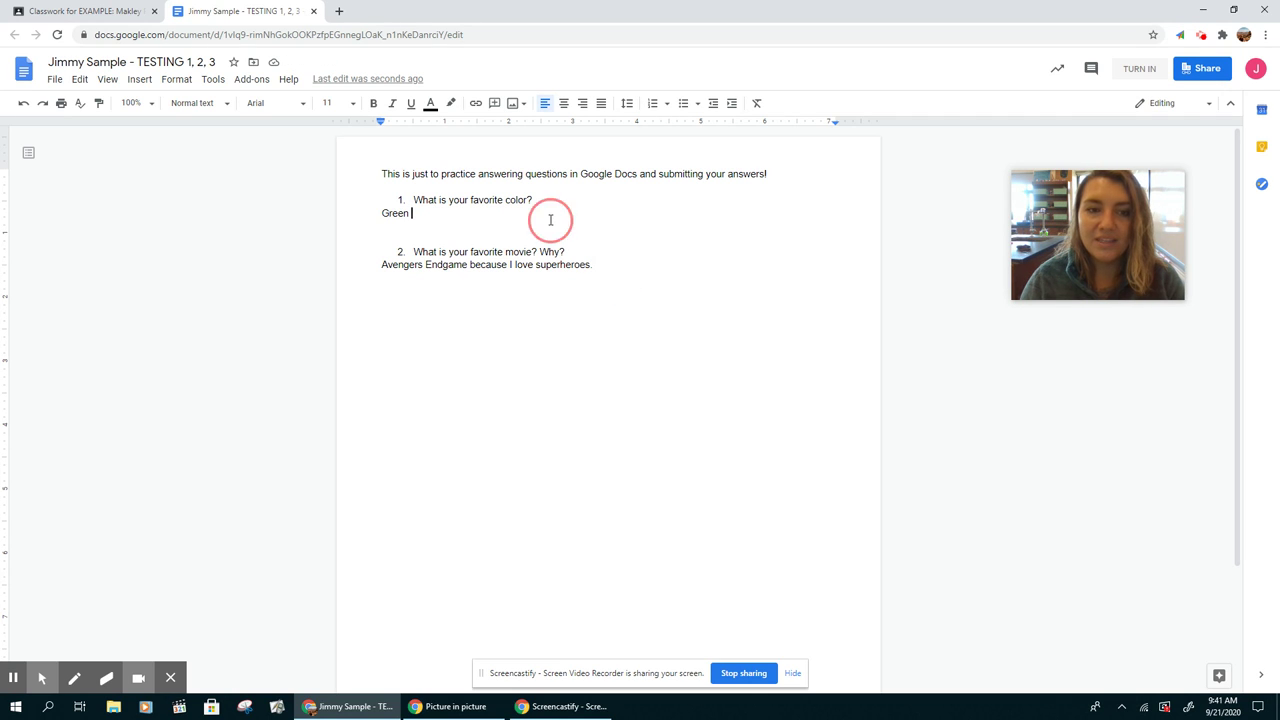
pyautogui.click(601, 266)
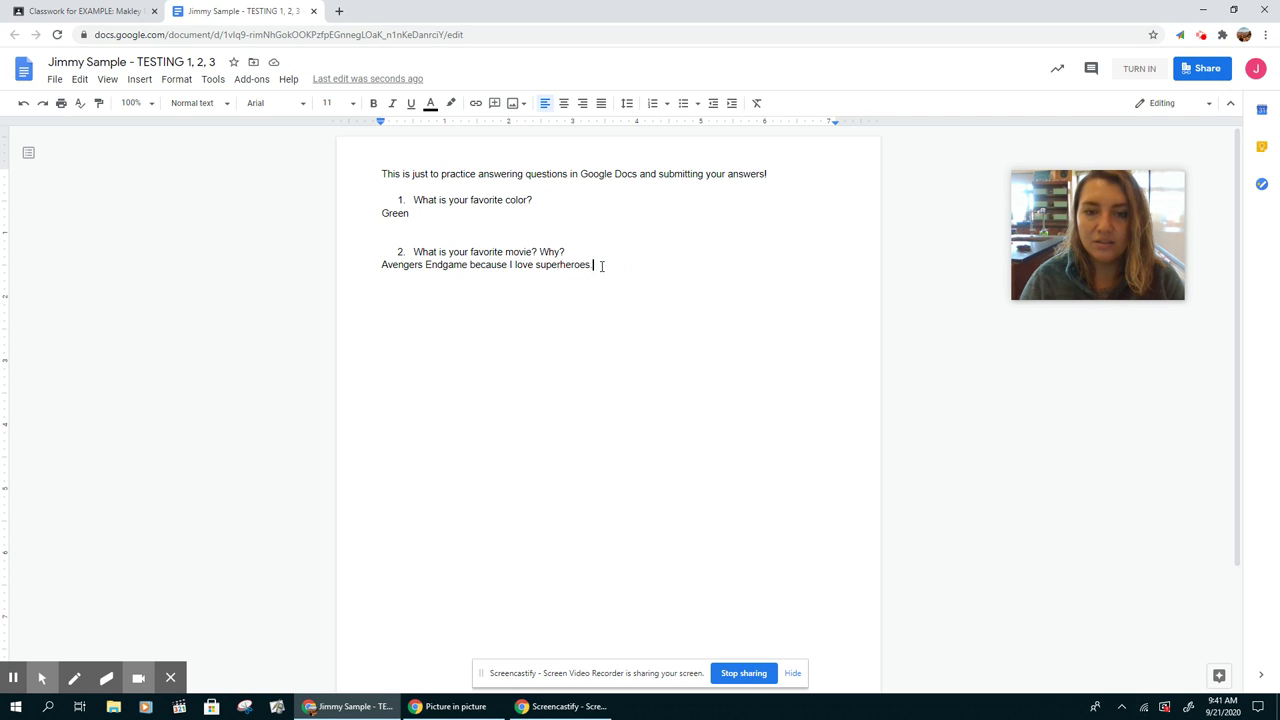
pyautogui.click(1154, 69)
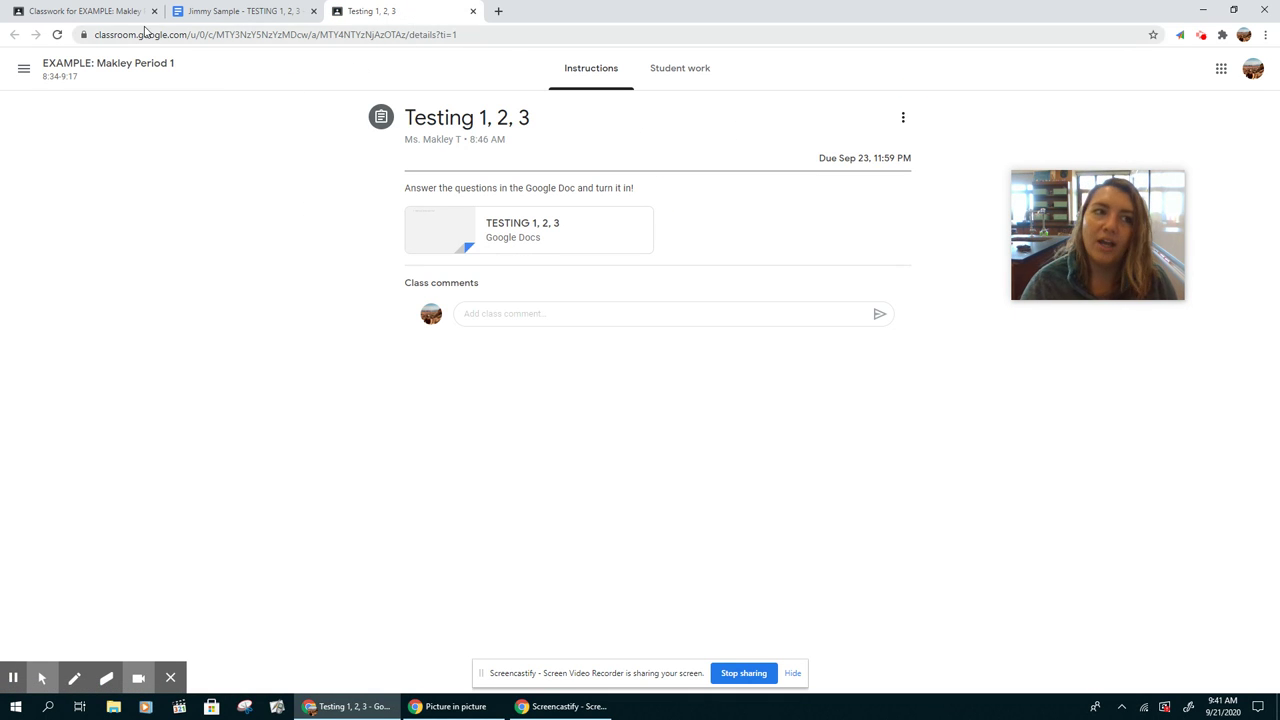
# Step: Return to the class's classwork and close the assignment details page and the answer document
pyautogui.click(105, 9)
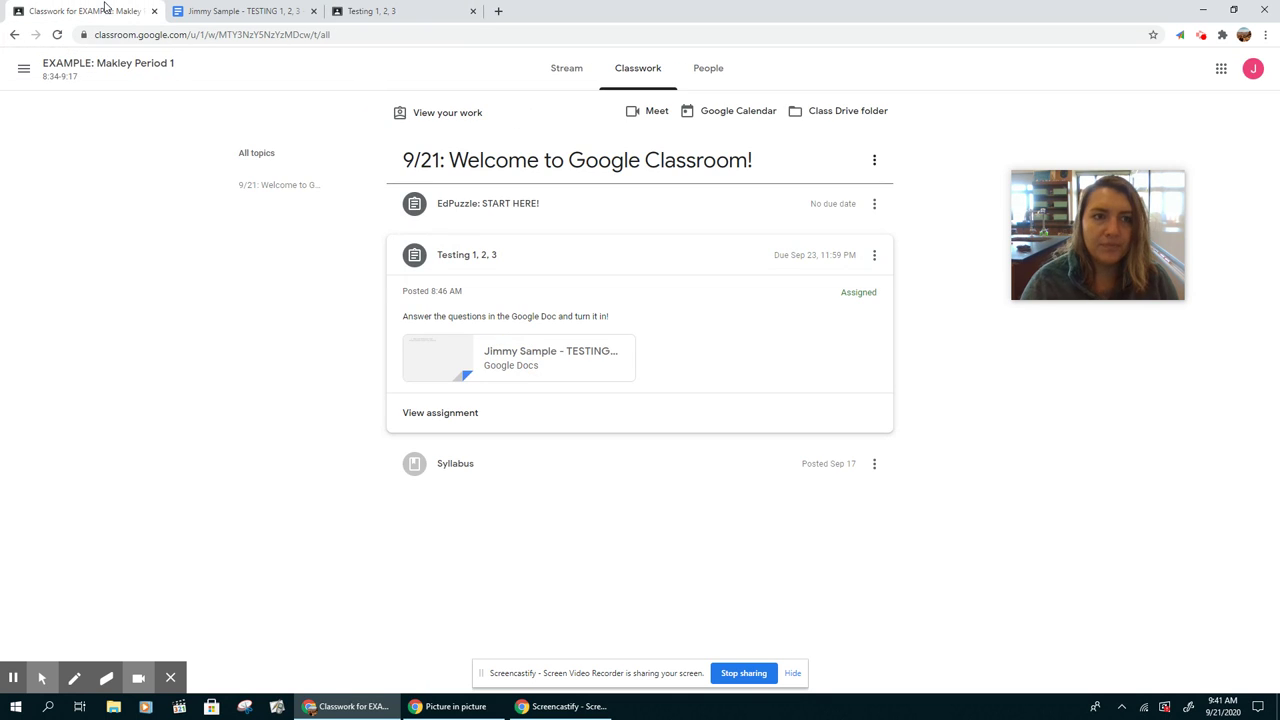
pyautogui.click(473, 11)
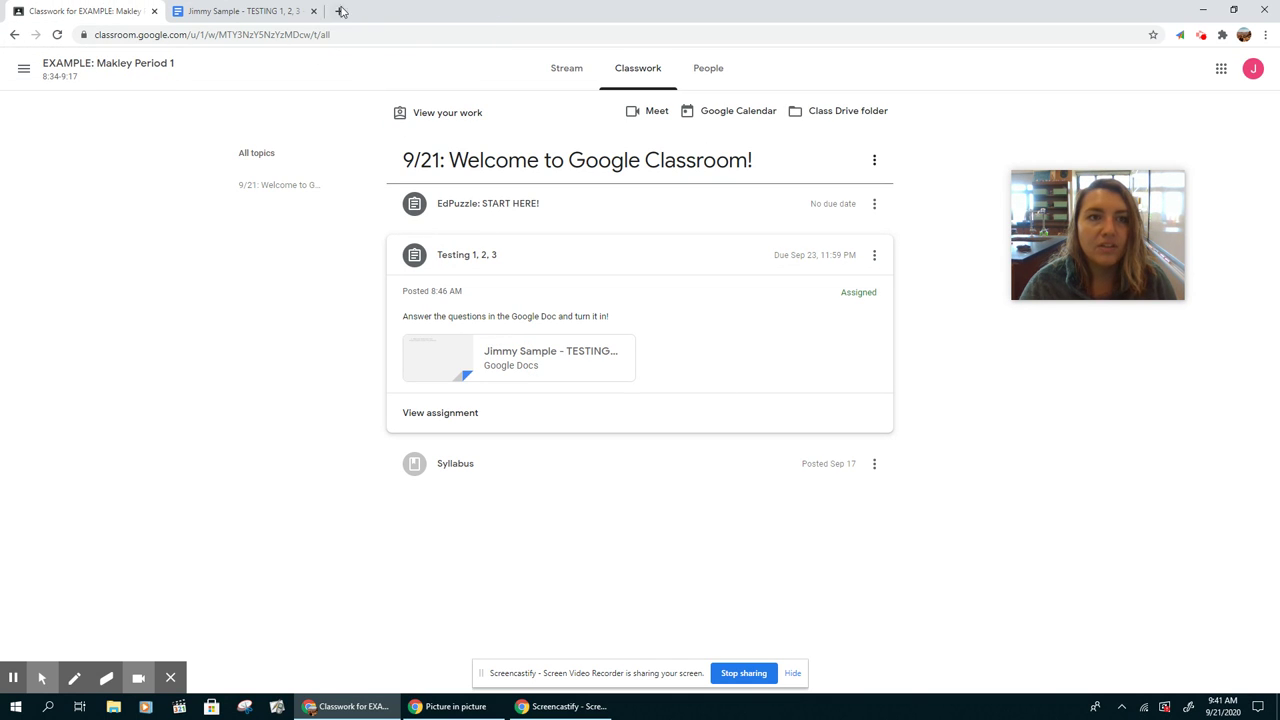
pyautogui.click(313, 11)
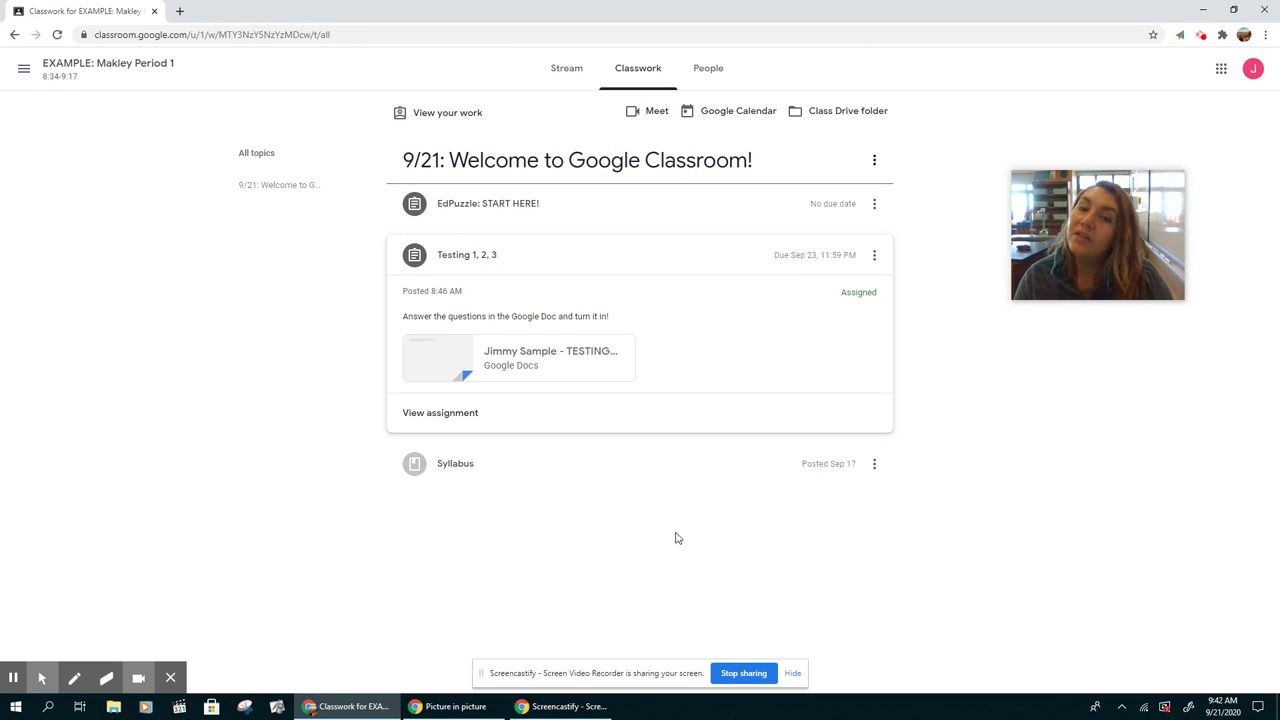
# Step: Open the class's Google Calendar and view the details of the September 21 office hours event
pyautogui.click(733, 111)
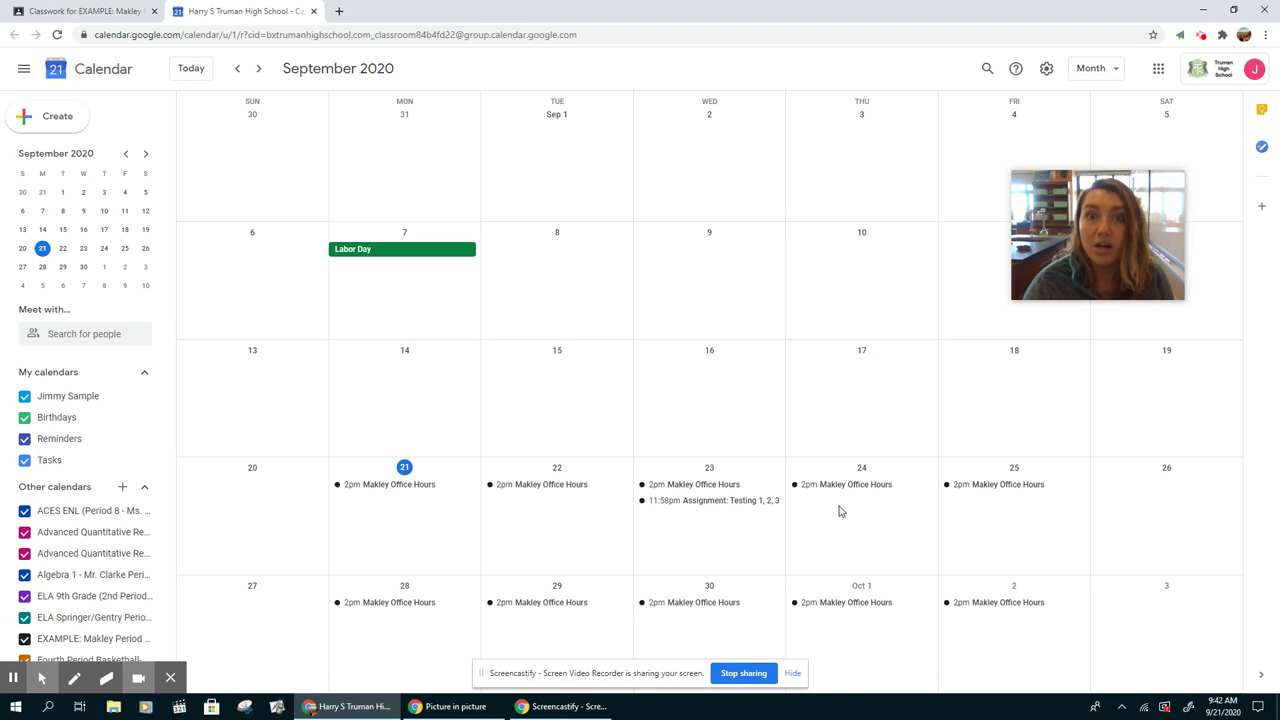
pyautogui.click(401, 484)
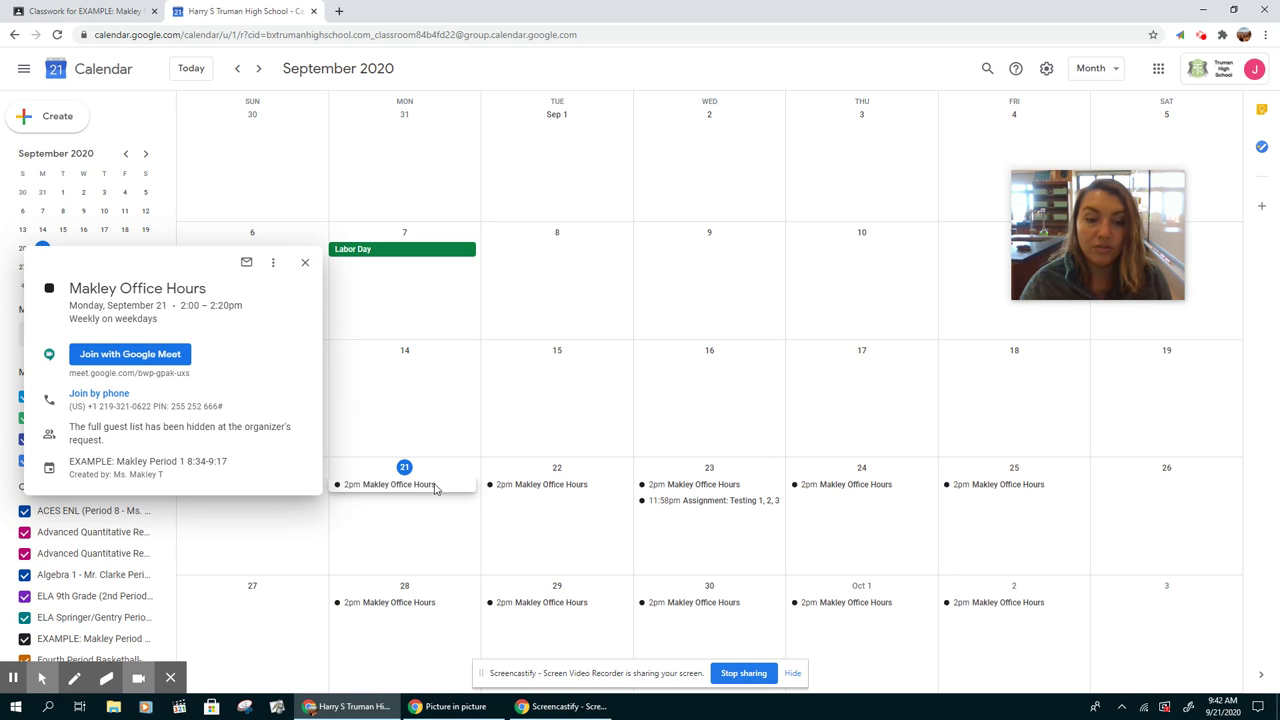
pyautogui.click(304, 266)
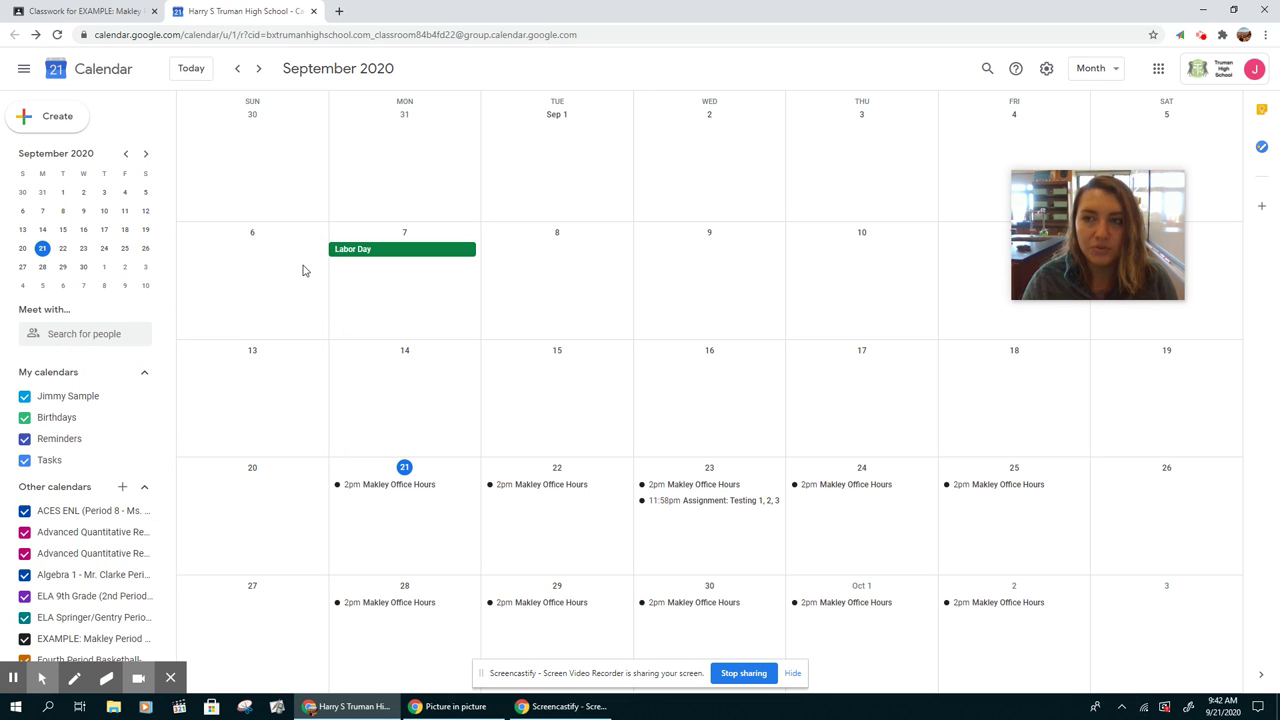
# Step: Return to the class and start an email to the teacher from its list of people
pyautogui.click(110, 13)
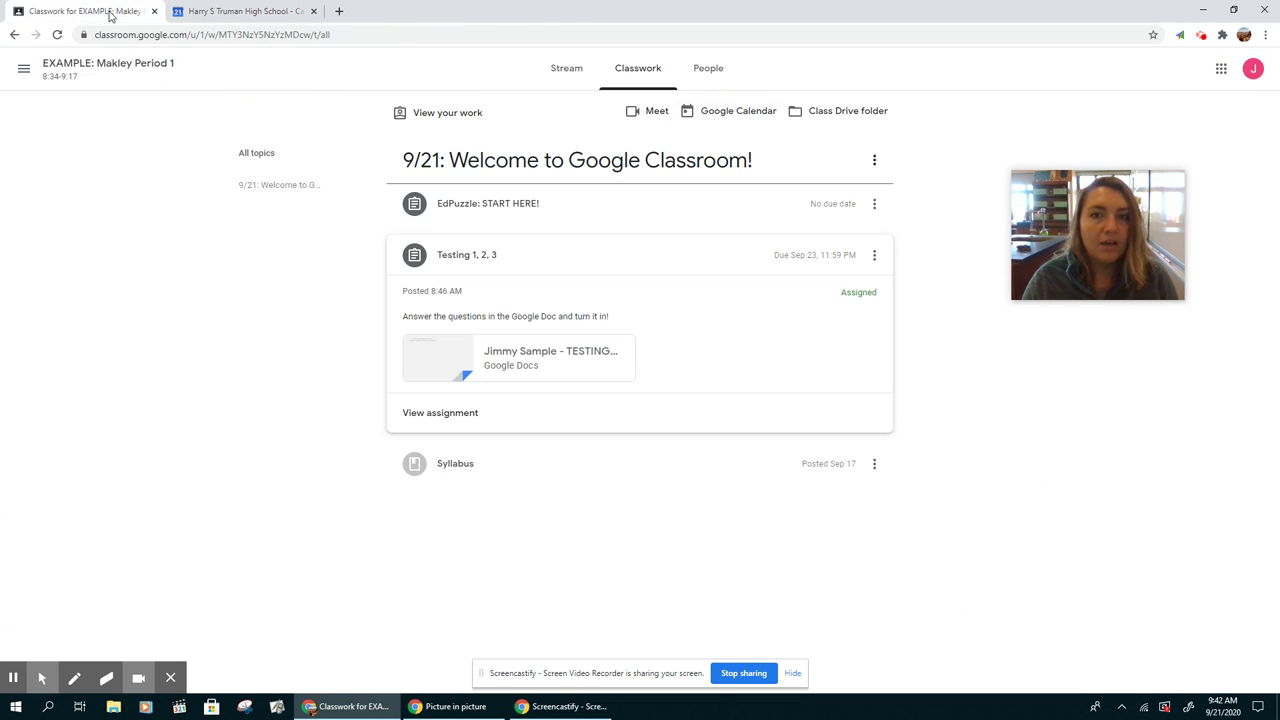
pyautogui.click(720, 72)
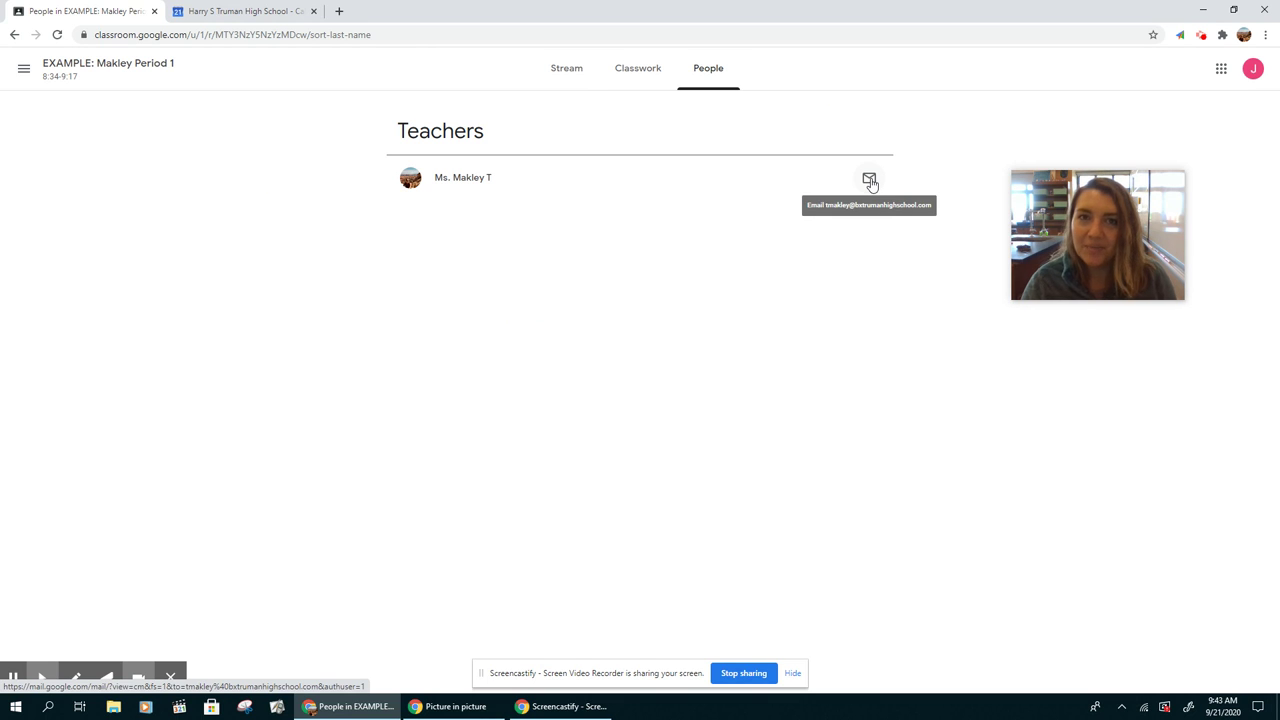
pyautogui.click(869, 180)
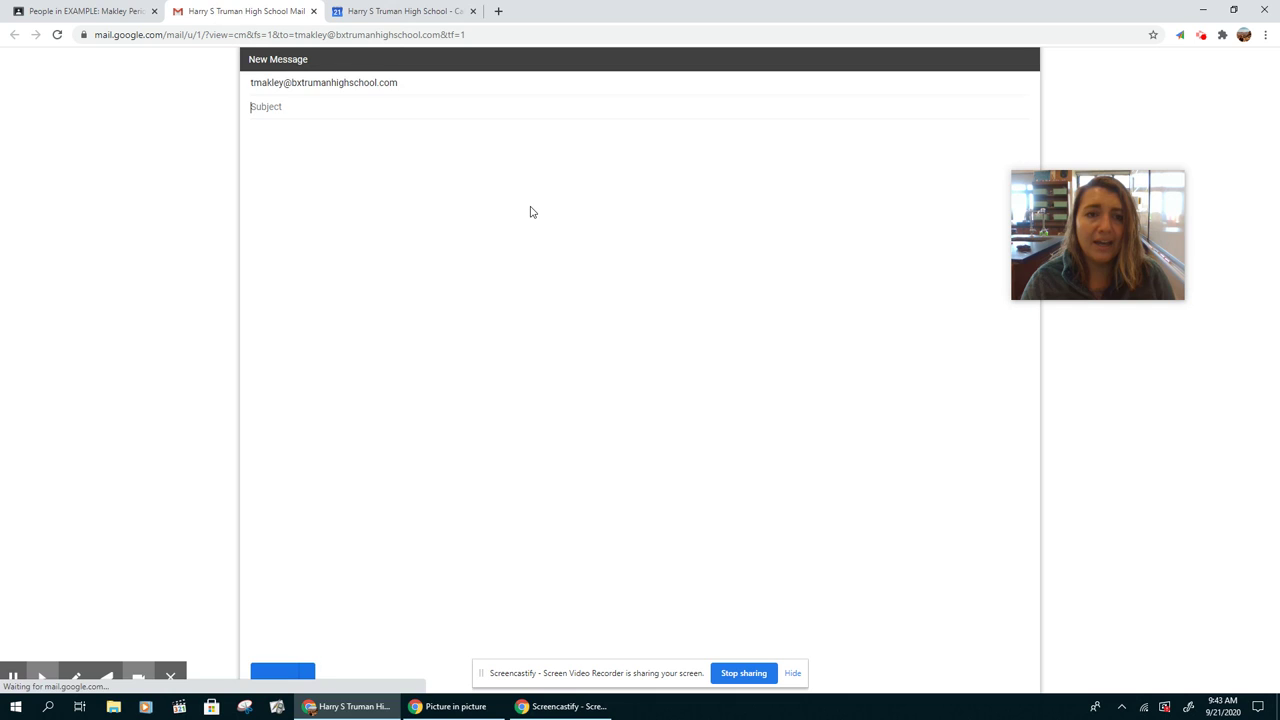
# Step: Set the email's subject to "Help with HW" and place the cursor in the message body
pyautogui.click(327, 106)
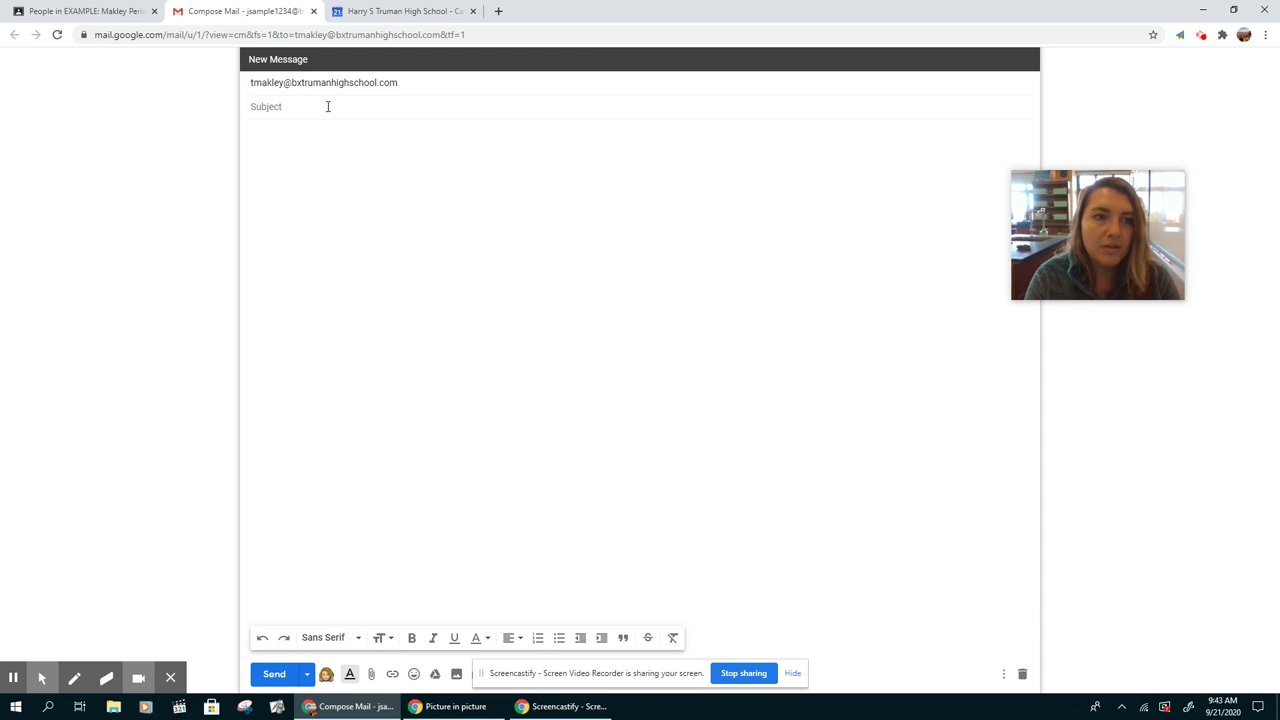
pyautogui.write('Help with H')
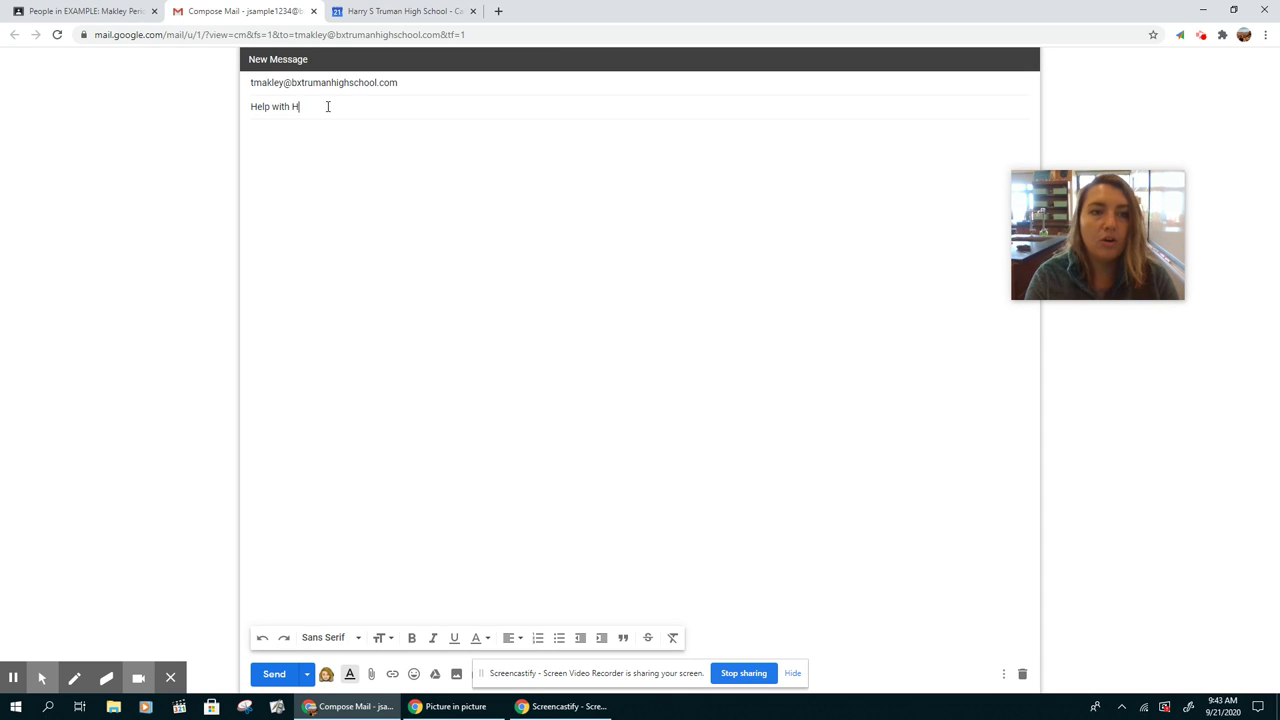
pyautogui.write('W')
pyautogui.click(337, 140)
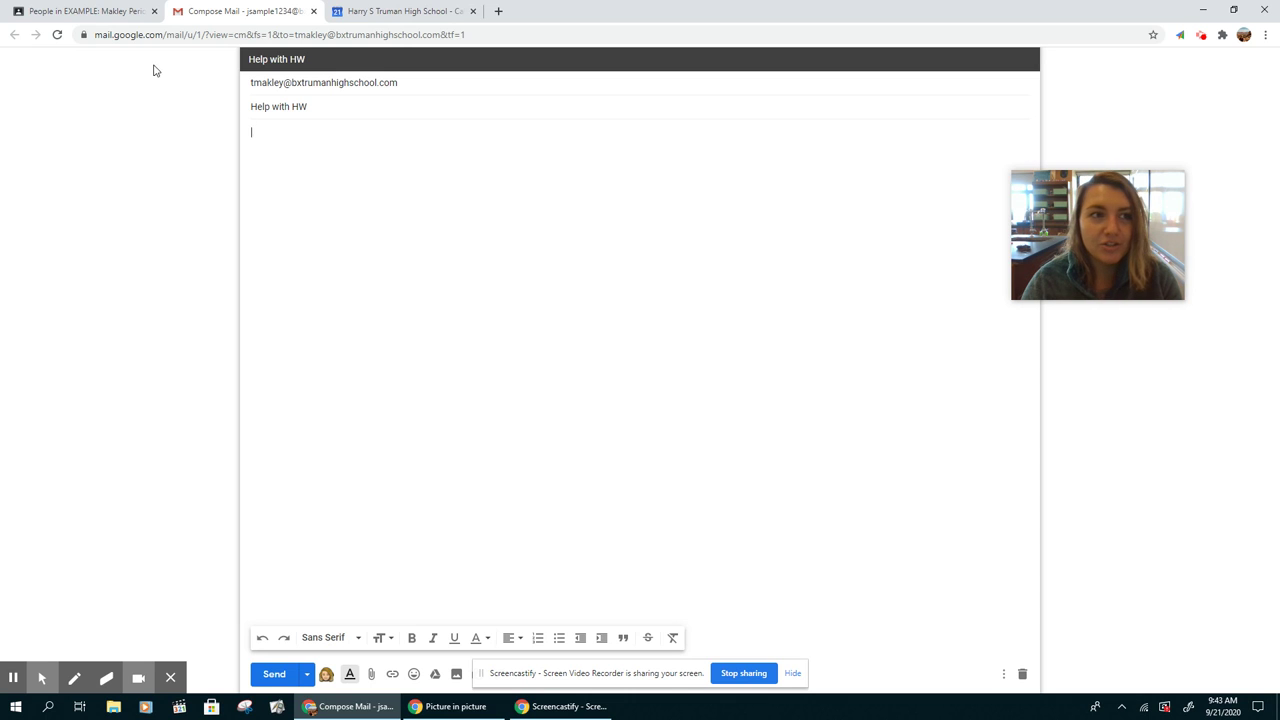
# Step: Go back to the class's list of classwork, leaving the email draft open
pyautogui.click(48, 14)
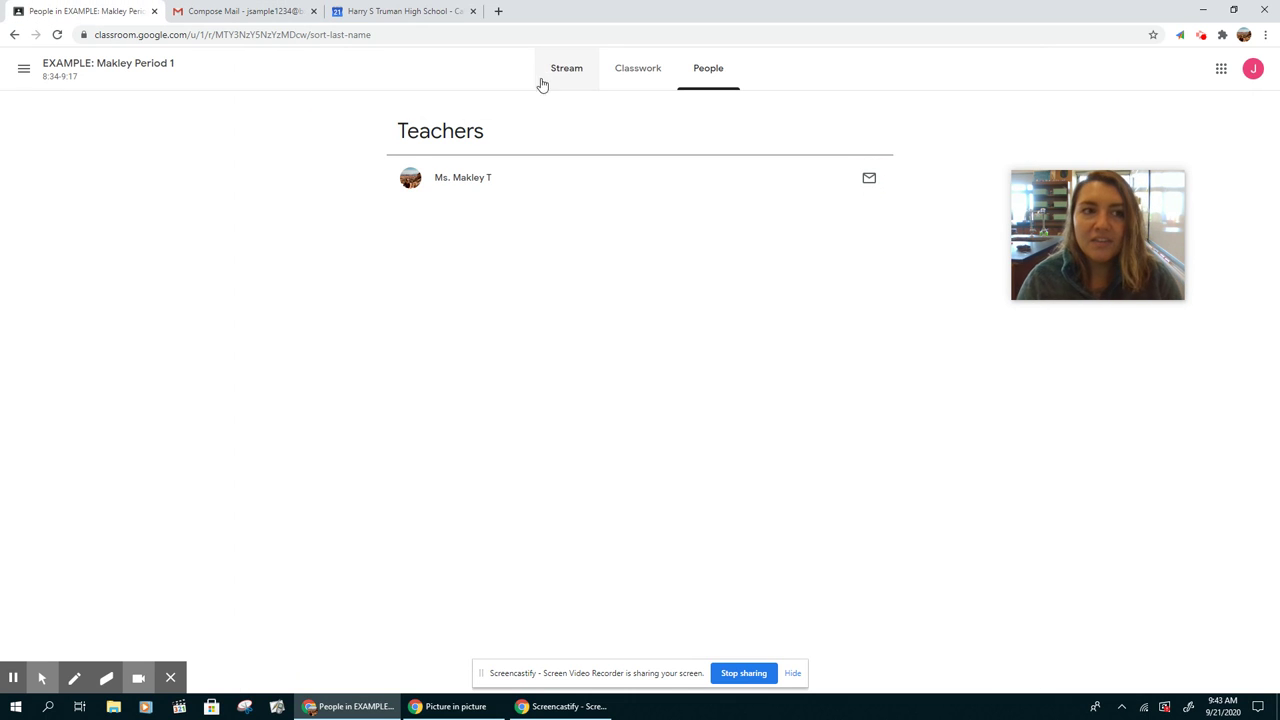
pyautogui.click(627, 74)
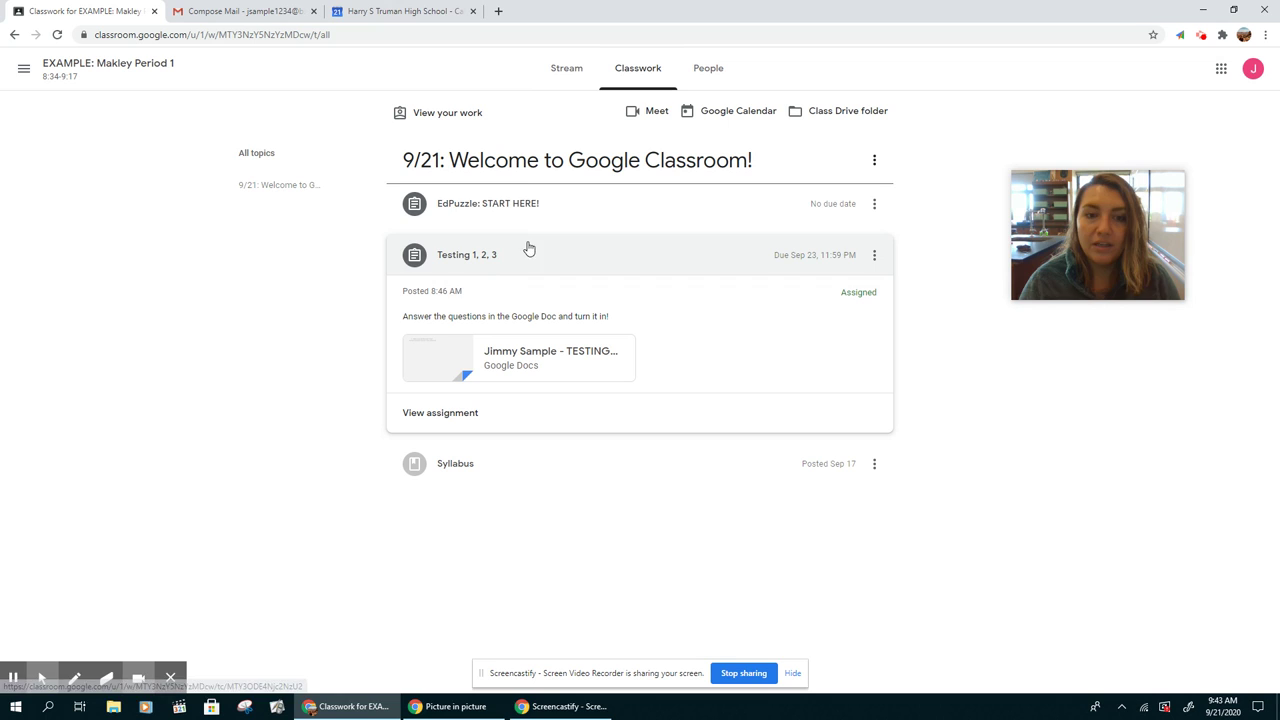